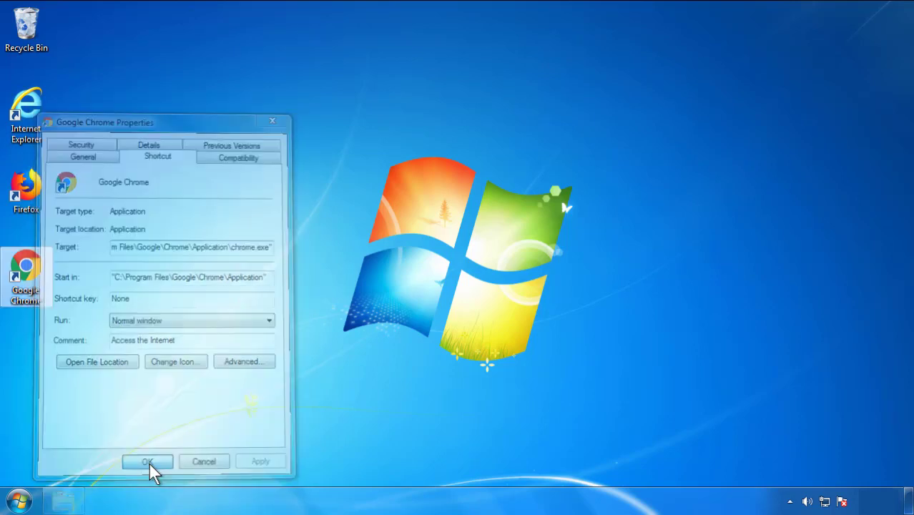
Step: Close the Google Chrome shortcut's Properties dialog and bring up the Start menu
left_click(19, 501)
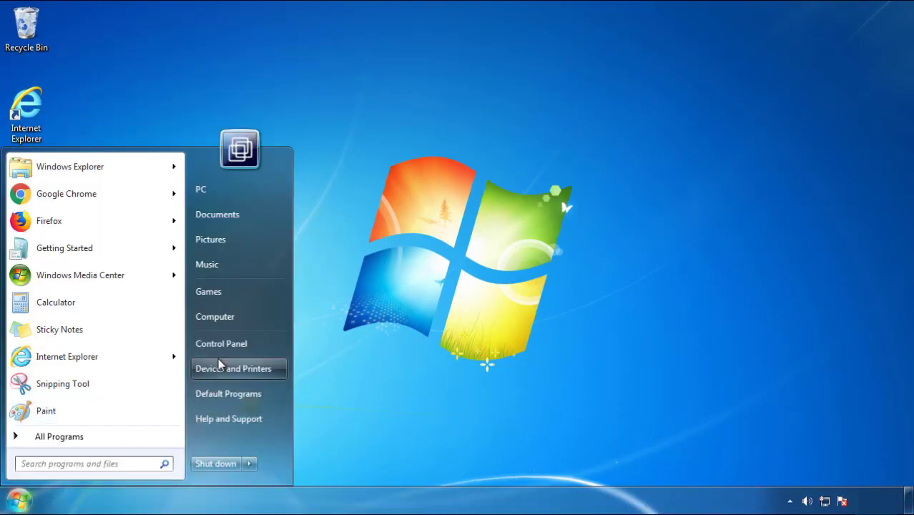
Step: Open Programs and Features from Control Panel, sorted by Installed On with newest first
left_click(229, 336)
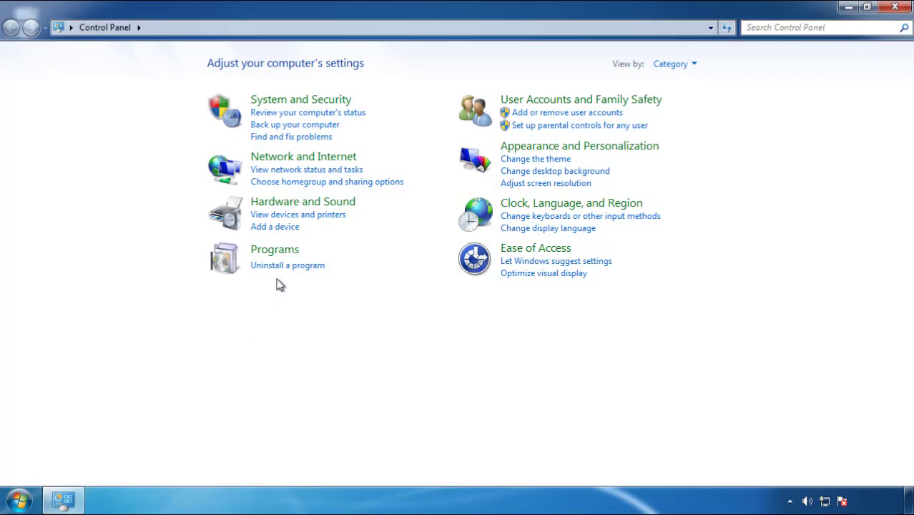
left_click(285, 266)
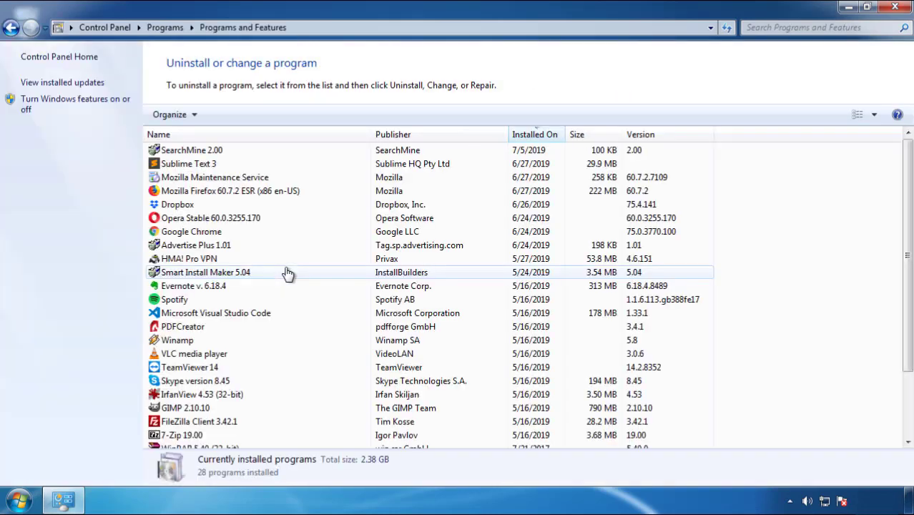
left_click(535, 135)
left_click(532, 136)
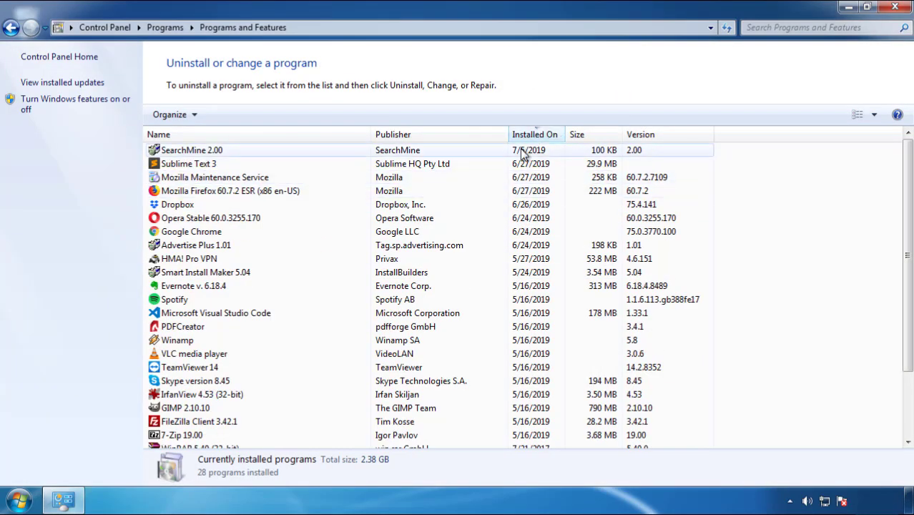
Step: Uninstall SearchMine 2.00 and finish its removal wizard
left_click(191, 152)
left_click(228, 115)
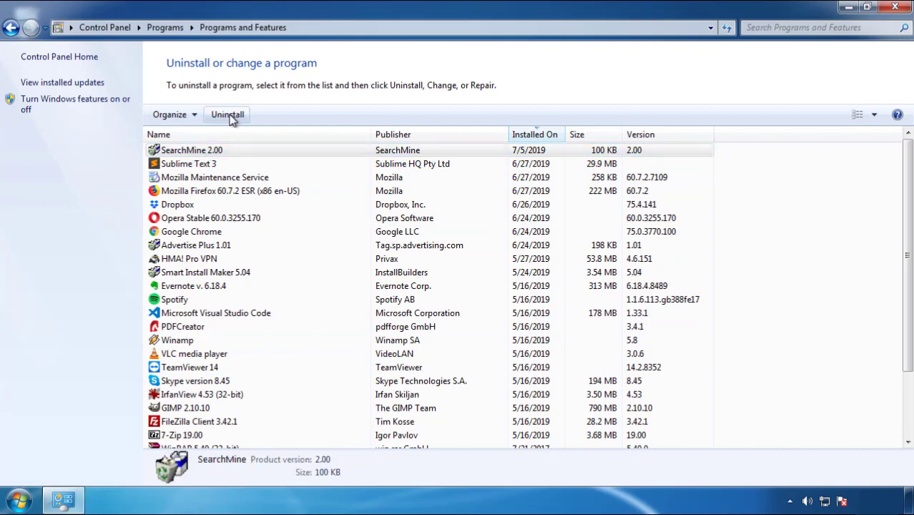
left_click(533, 379)
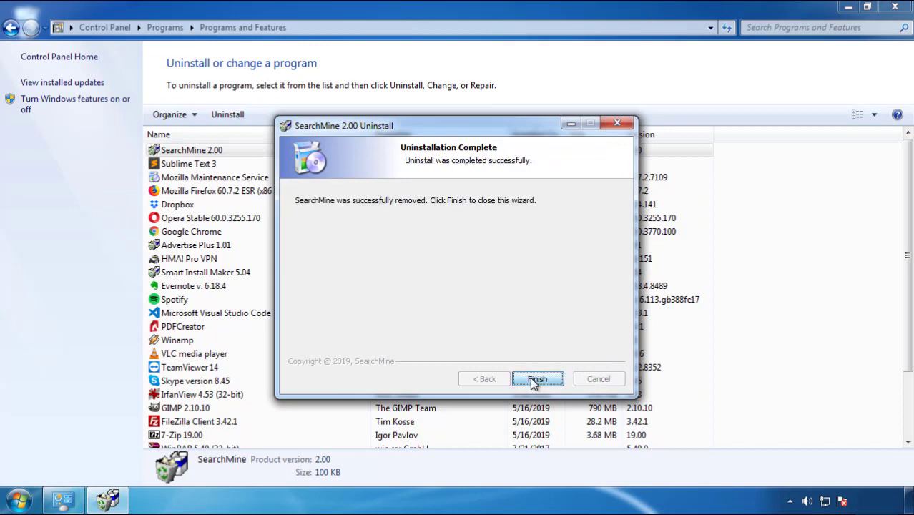
left_click(530, 377)
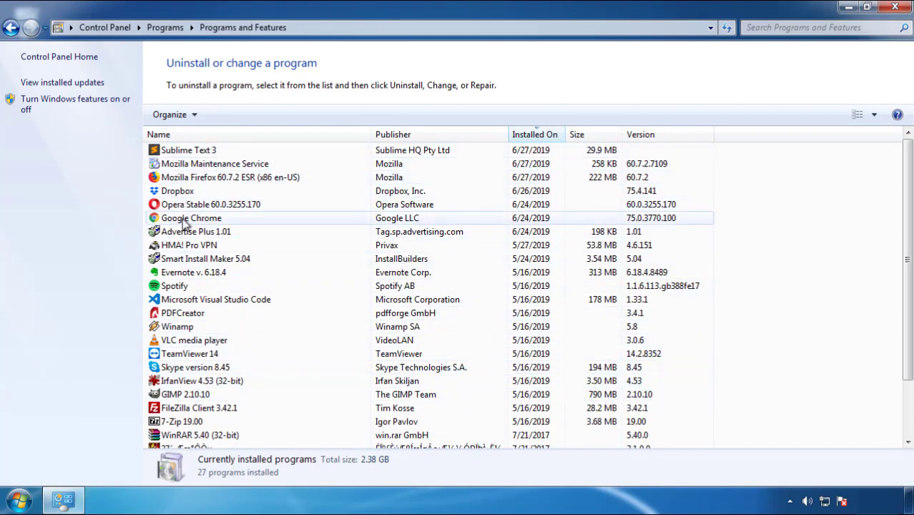
Step: Close Programs and Features, restart Windows, and choose Safe Mode at boot
left_click(896, 9)
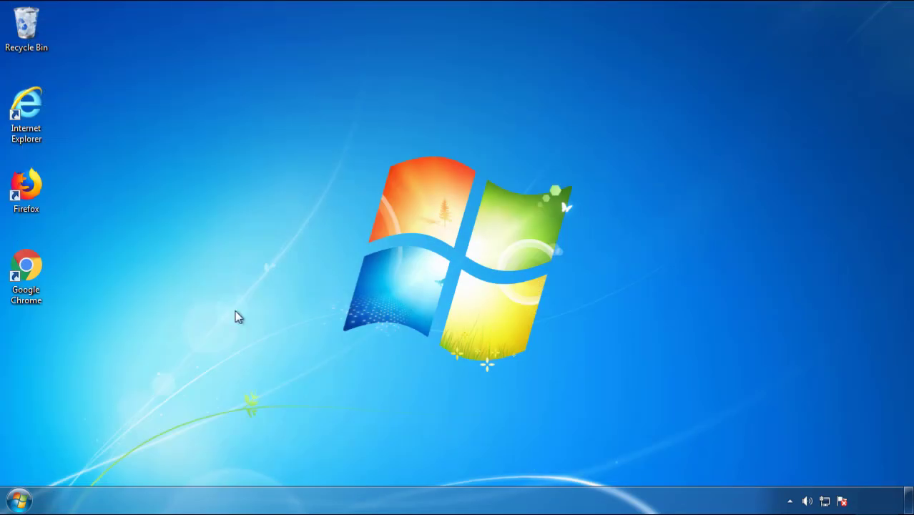
left_click(16, 502)
mouse_move(247, 464)
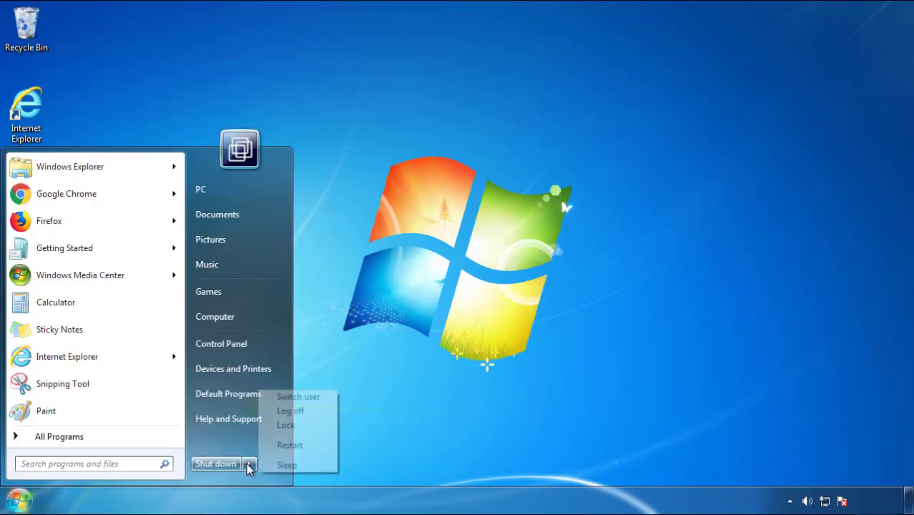
left_click(477, 391)
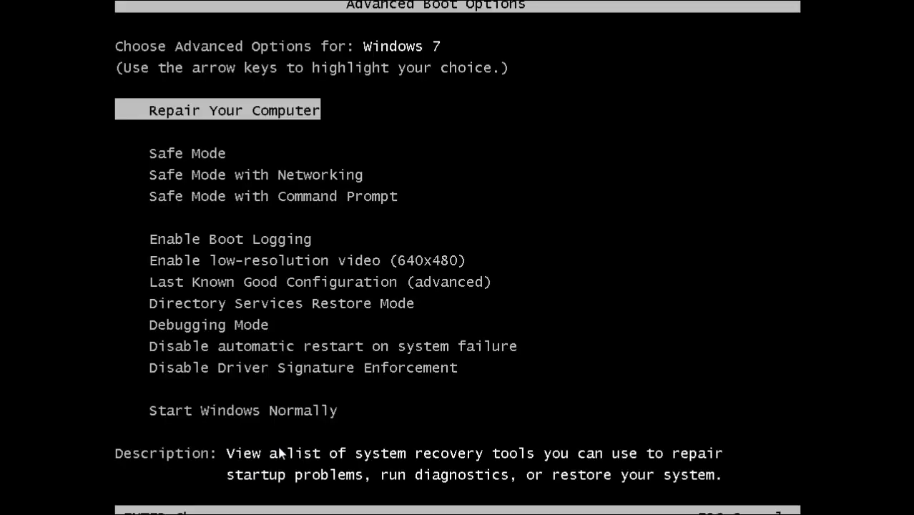
key("Down")
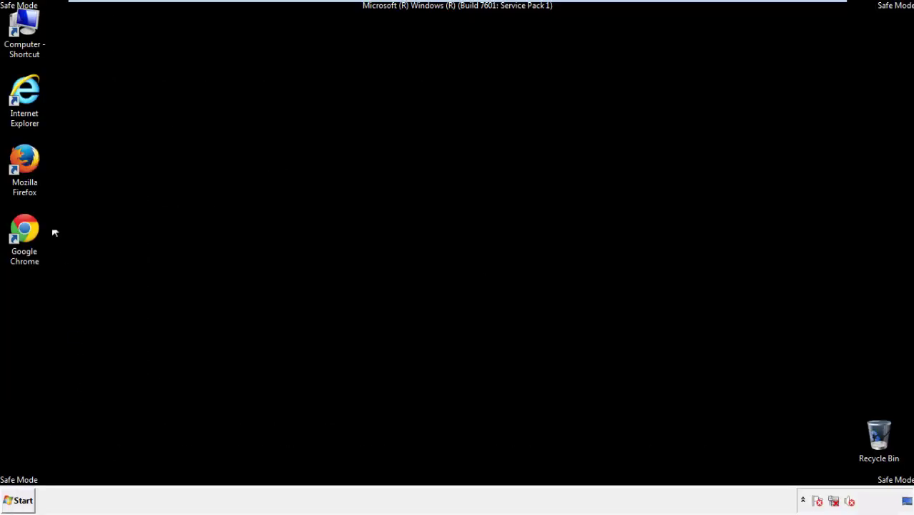
Step: Launch Firefox, decline the default-browser prompt, and keep the menu bar shown
double_click(32, 166)
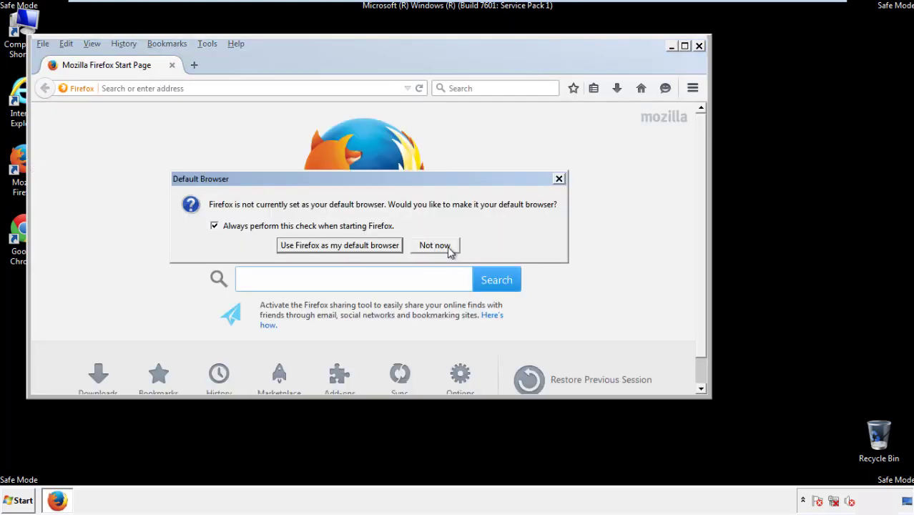
left_click(446, 246)
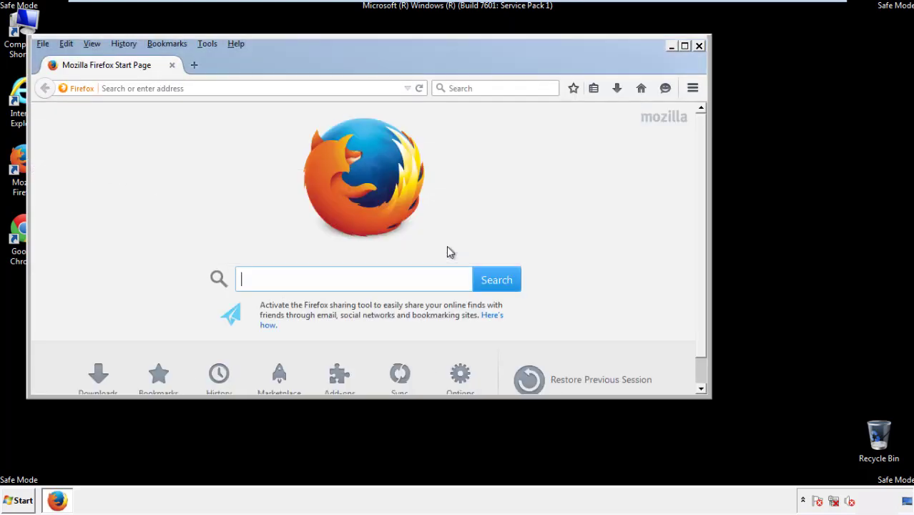
right_click(281, 63)
left_click(307, 107)
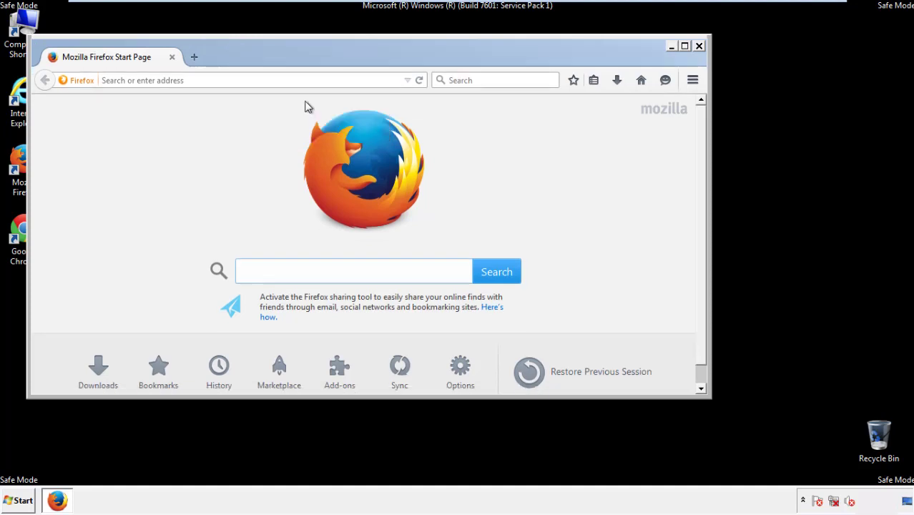
right_click(286, 58)
left_click(298, 111)
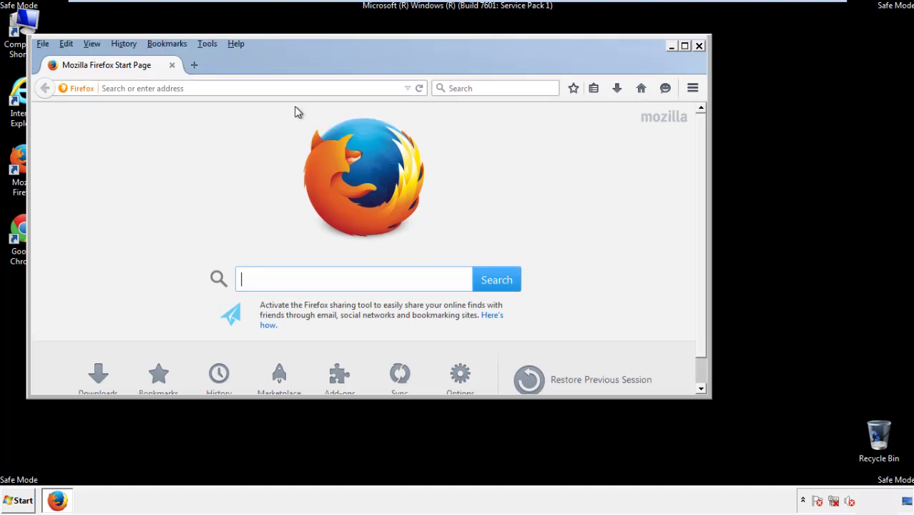
Step: Clear Firefox history for Everything, including Offline Website Data and Site Preferences
left_click(123, 45)
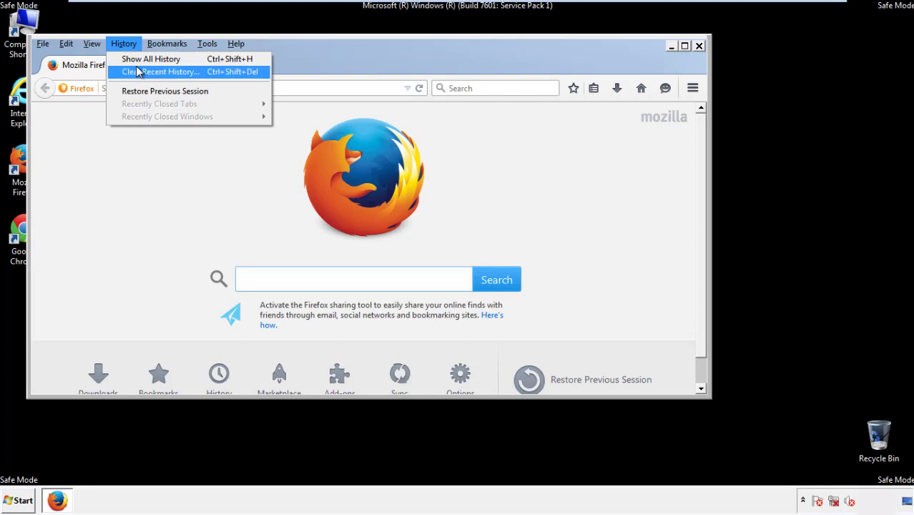
left_click(138, 71)
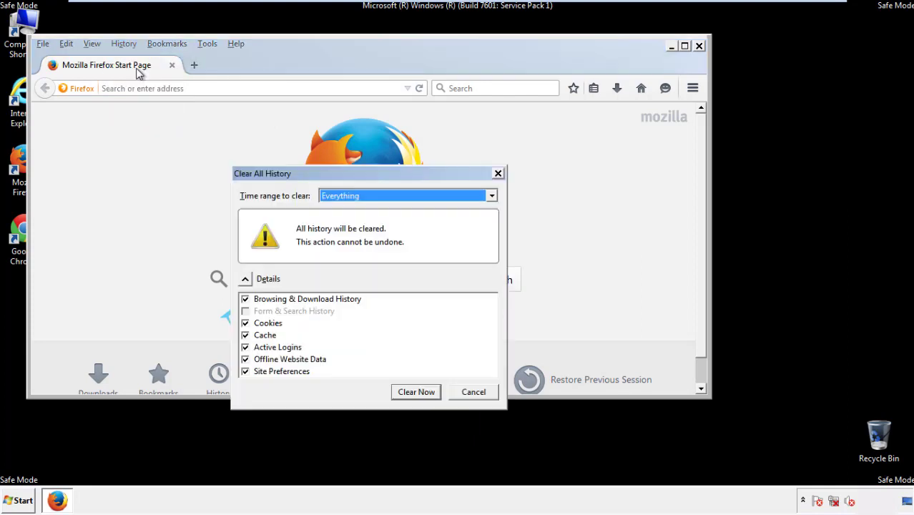
left_click(336, 198)
left_click(342, 268)
left_click(245, 359)
left_click(245, 359)
left_click(245, 372)
left_click(245, 372)
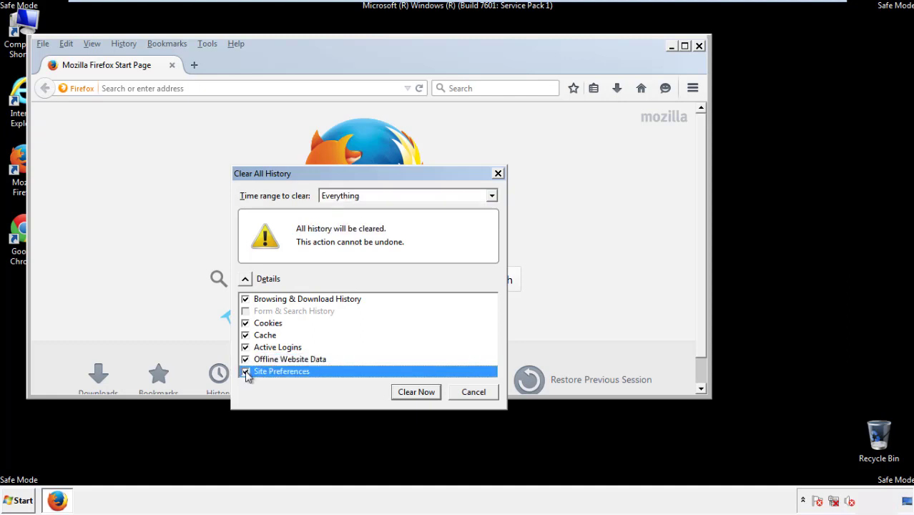
left_click(415, 392)
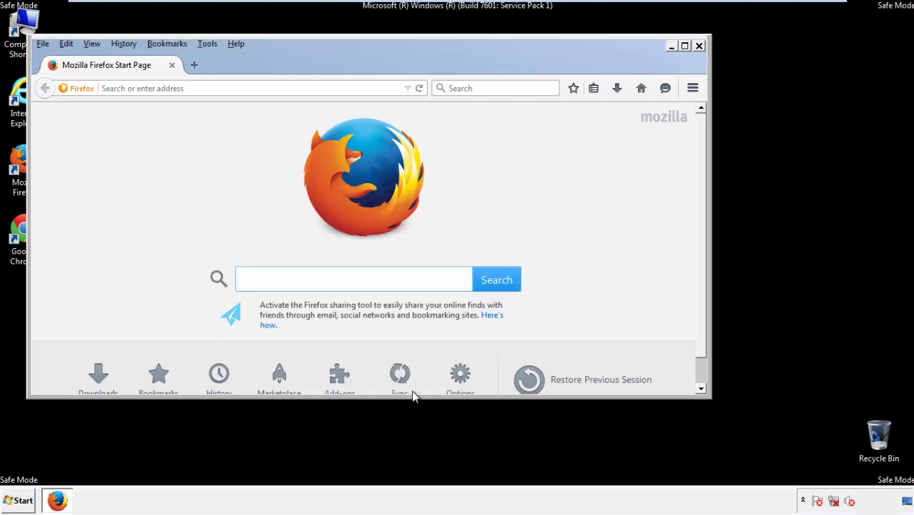
Step: Refresh Firefox from Troubleshooting Information and finish the import, declining the default-browser prompt
left_click(235, 44)
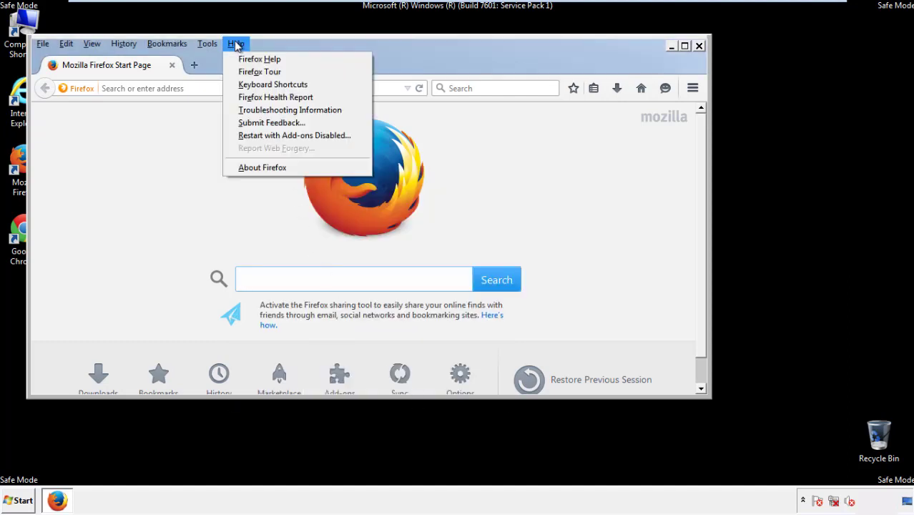
left_click(264, 109)
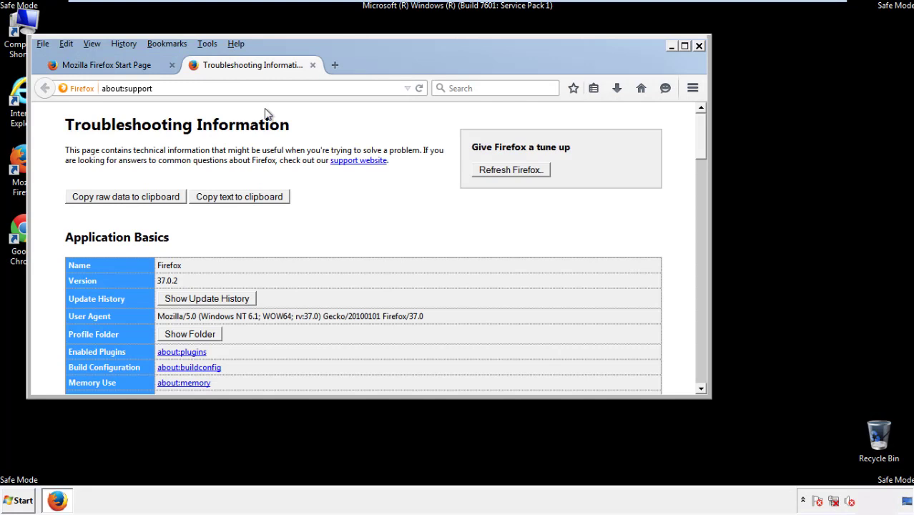
left_click(529, 174)
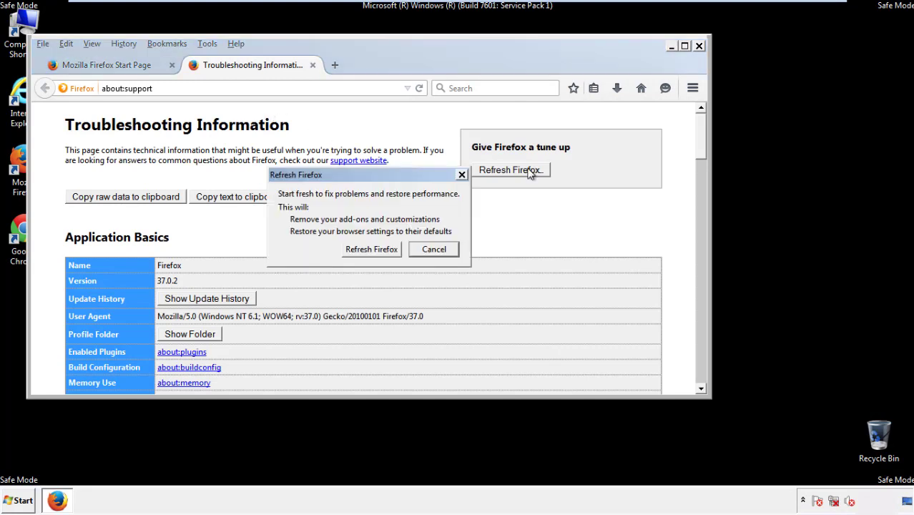
left_click(371, 249)
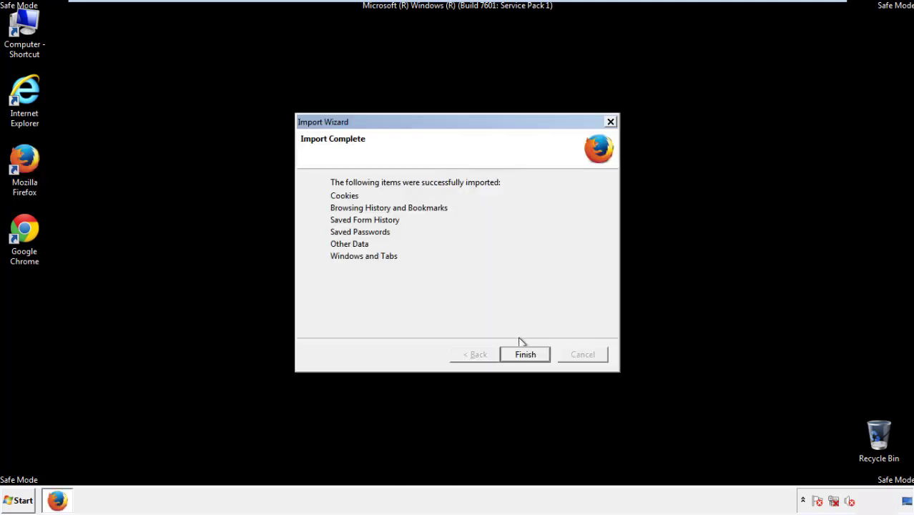
left_click(525, 355)
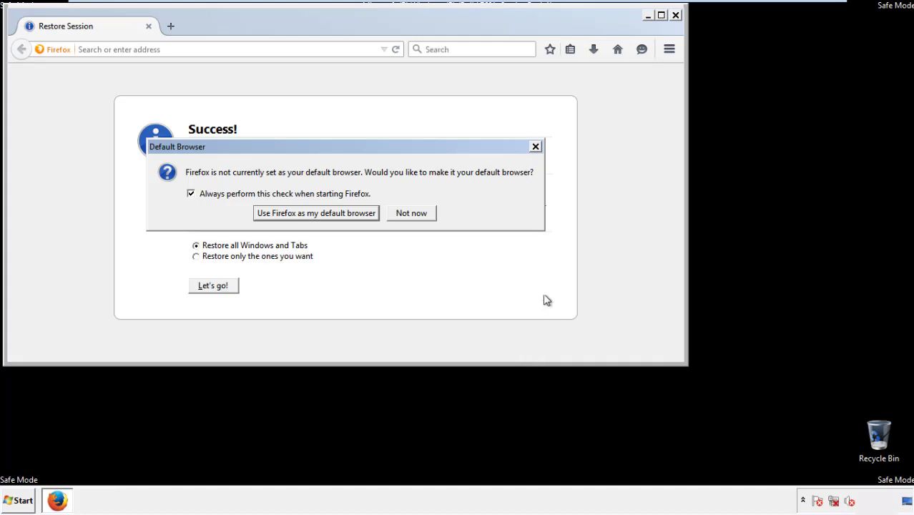
left_click(412, 215)
Step: Close Firefox and launch Google Chrome from the desktop shortcut
left_click(675, 15)
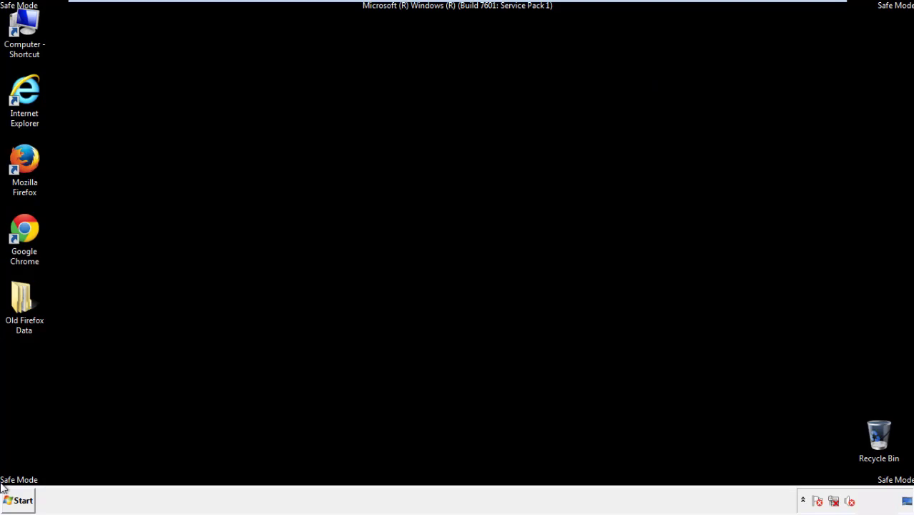
left_click(22, 228)
double_click(22, 227)
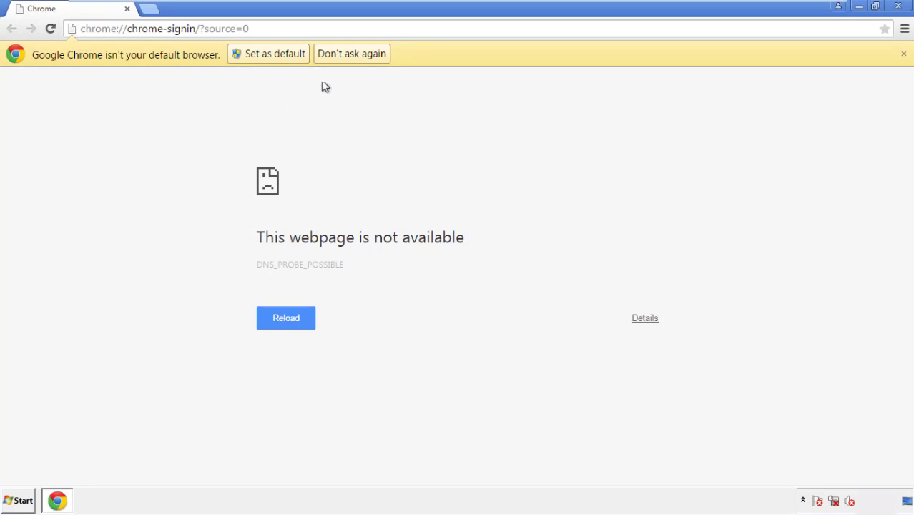
Step: Stop Chrome's default-browser prompt and open Clear browsing data via Settings > History
left_click(351, 54)
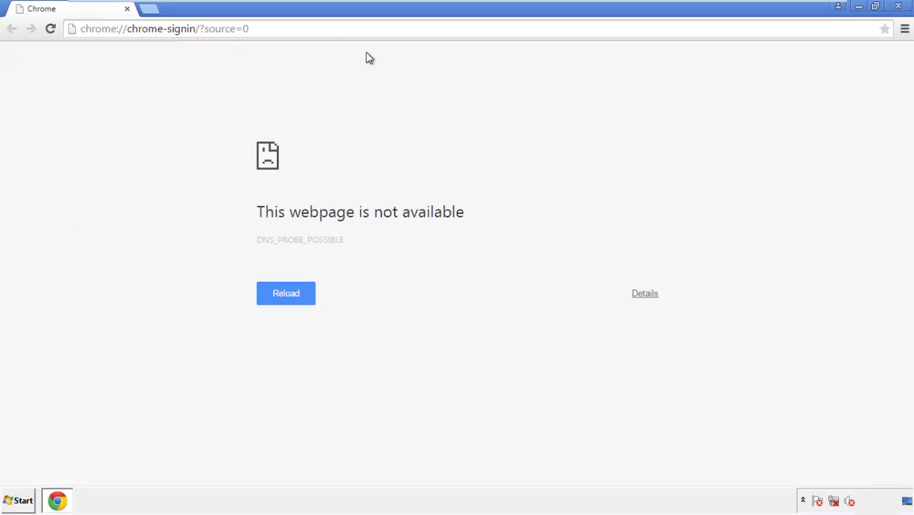
left_click(904, 30)
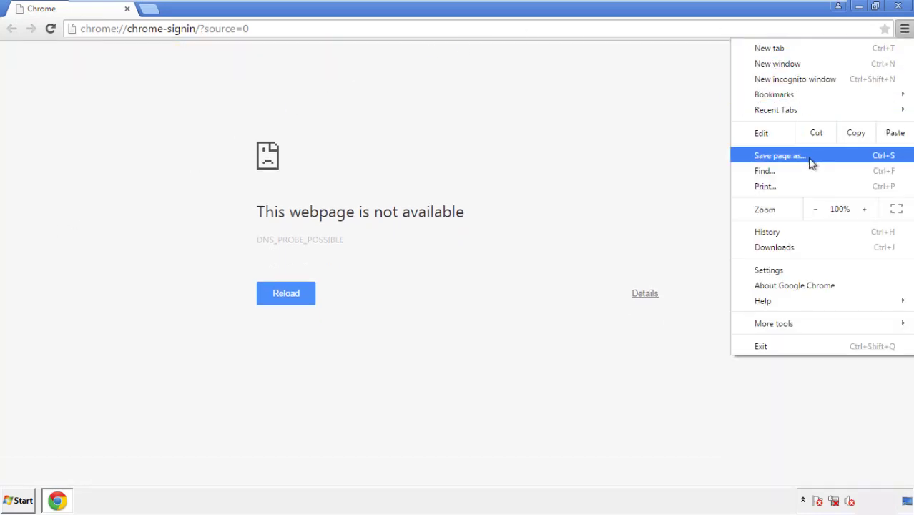
left_click(772, 270)
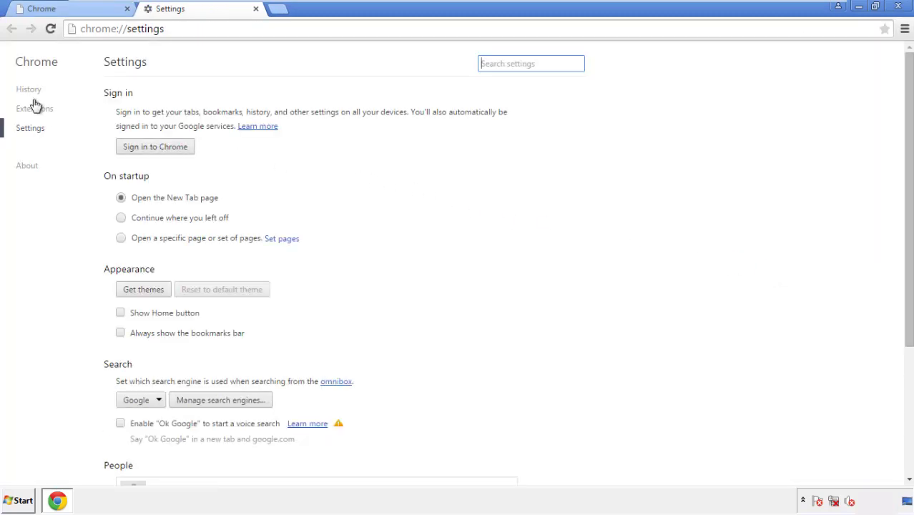
left_click(32, 90)
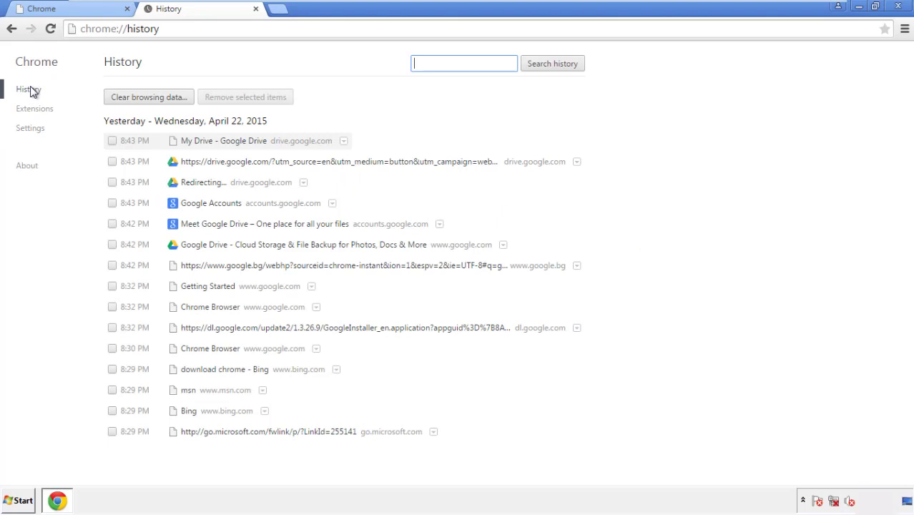
left_click(137, 99)
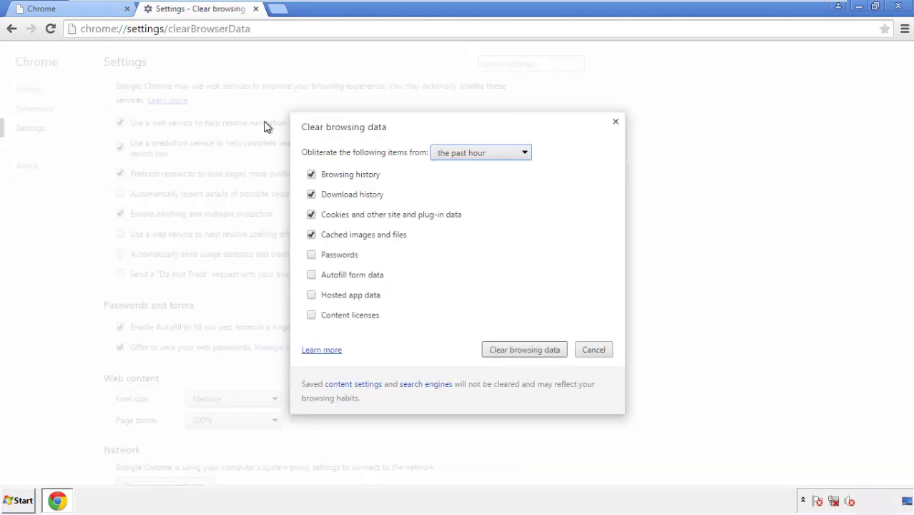
Step: Clear Chrome browsing data from the beginning of time, including autofill form data
left_click(460, 154)
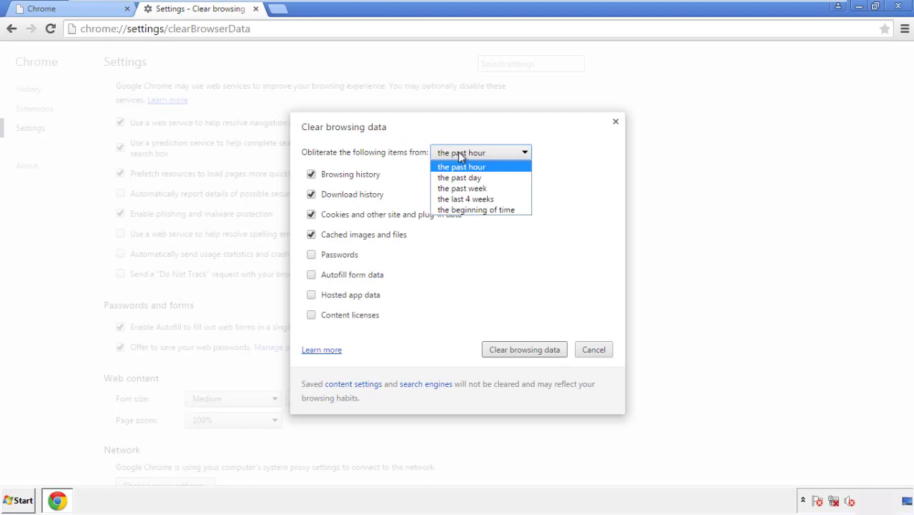
left_click(458, 211)
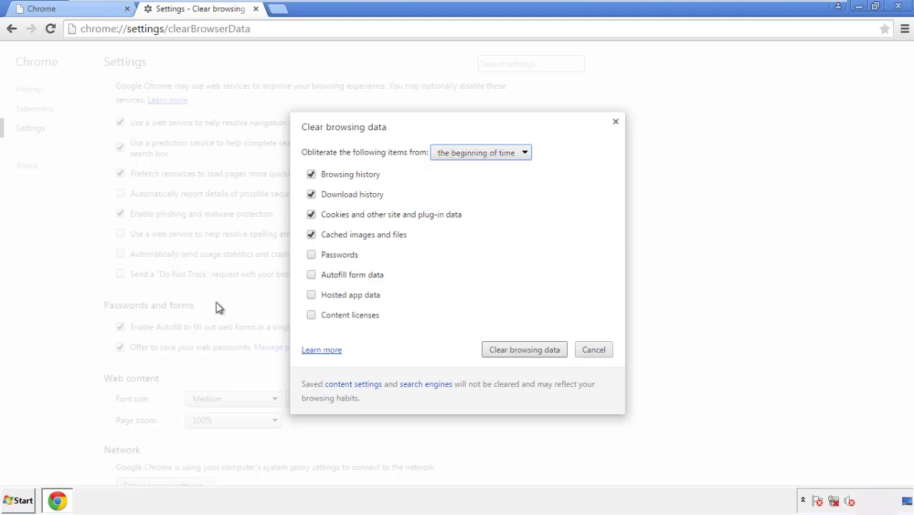
left_click(318, 278)
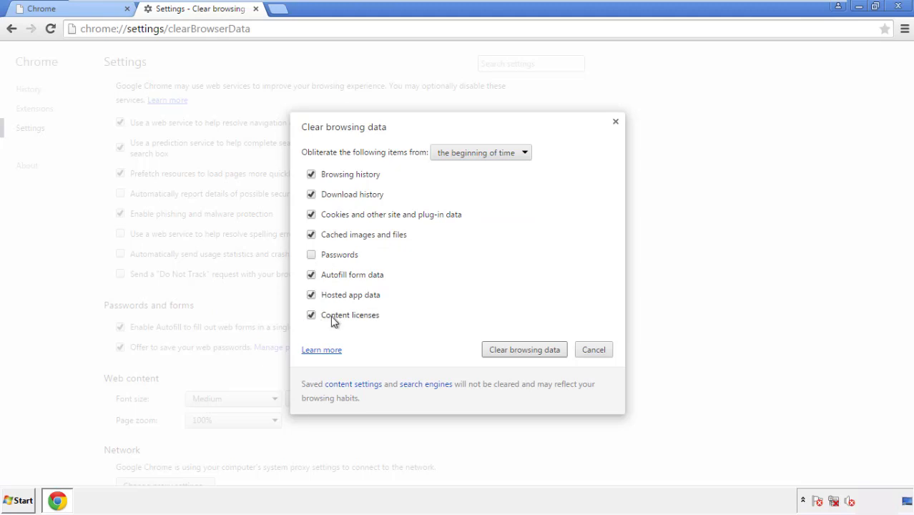
left_click(511, 351)
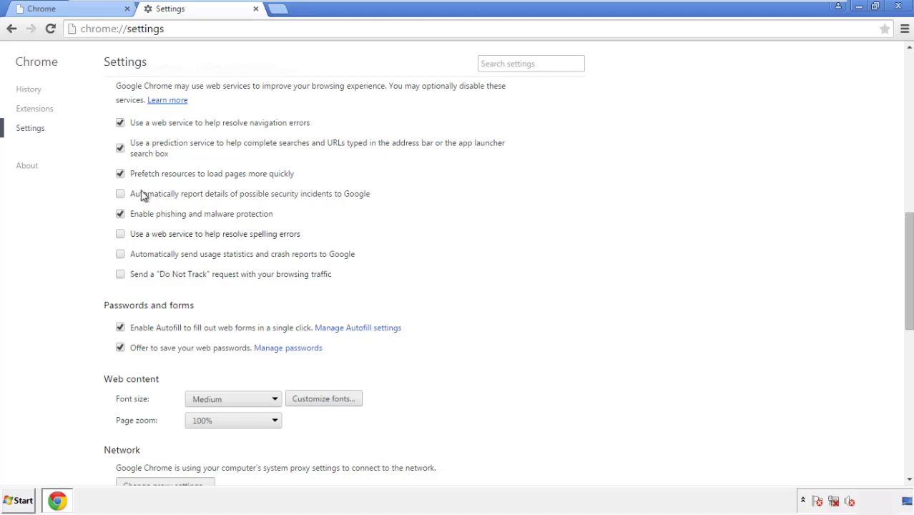
Step: Reset Chrome's settings to defaults from the bottom of Settings, then close Chrome
left_click_drag(908, 228, 890, 397)
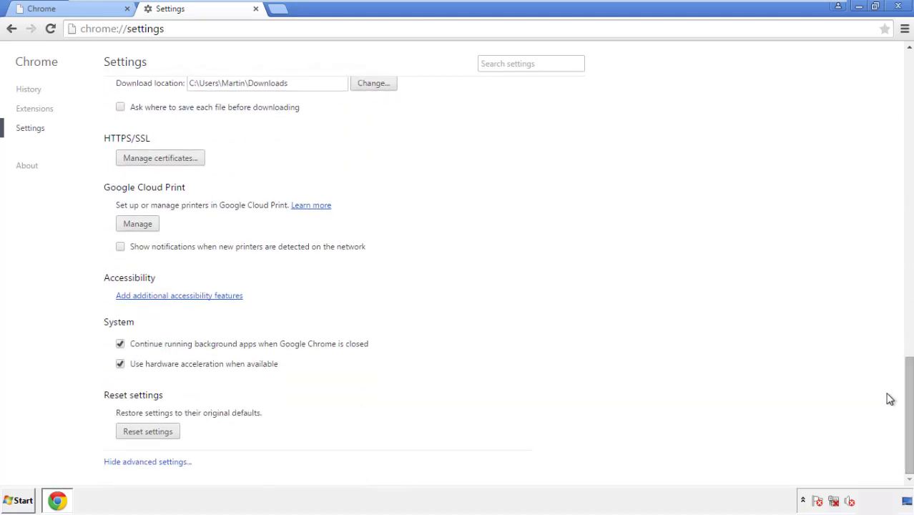
left_click(172, 436)
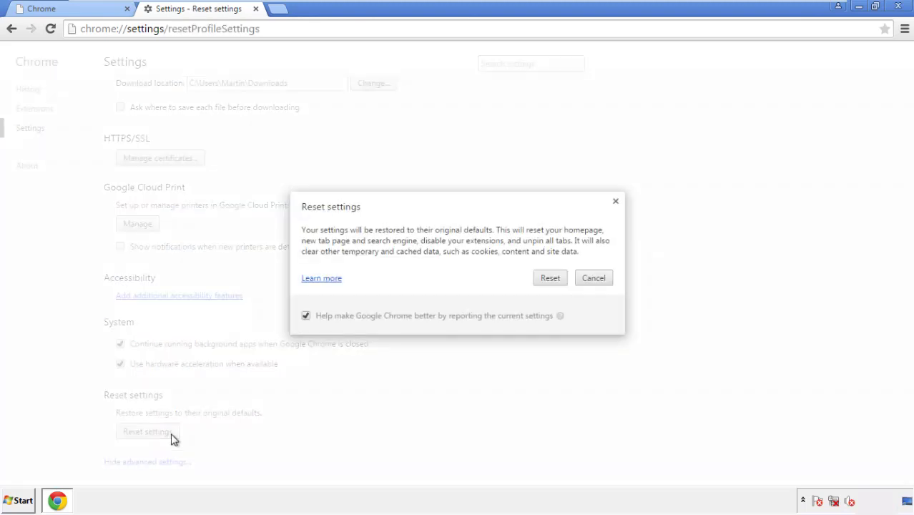
left_click(550, 278)
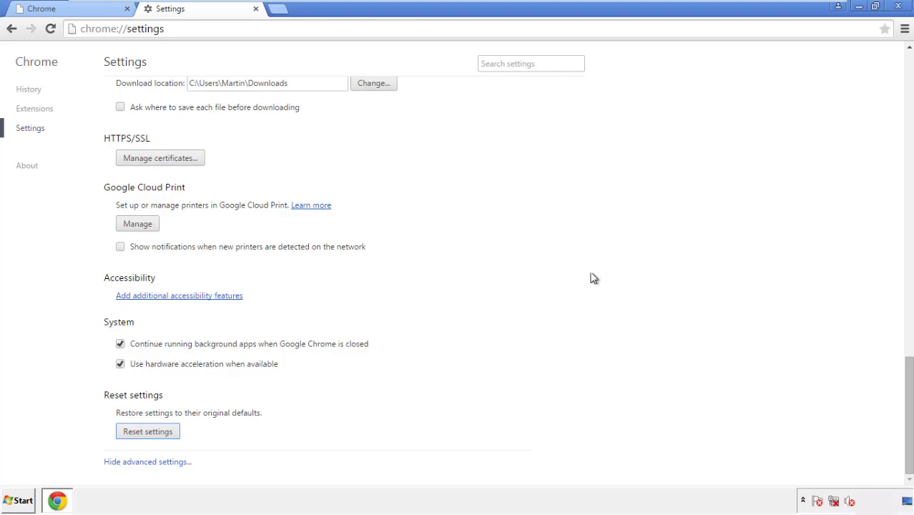
left_click(898, 6)
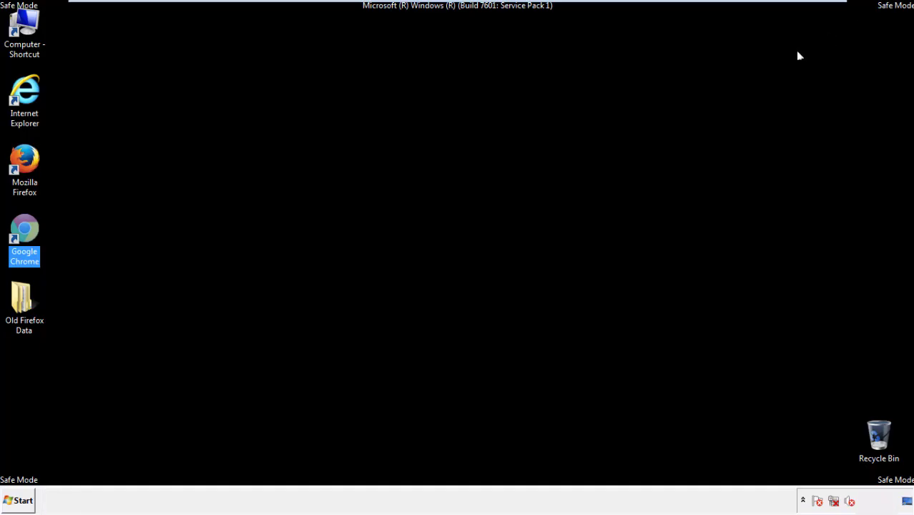
Step: Start Firefox from its desktop shortcut and open the Add-ons Extensions page
left_click(493, 227)
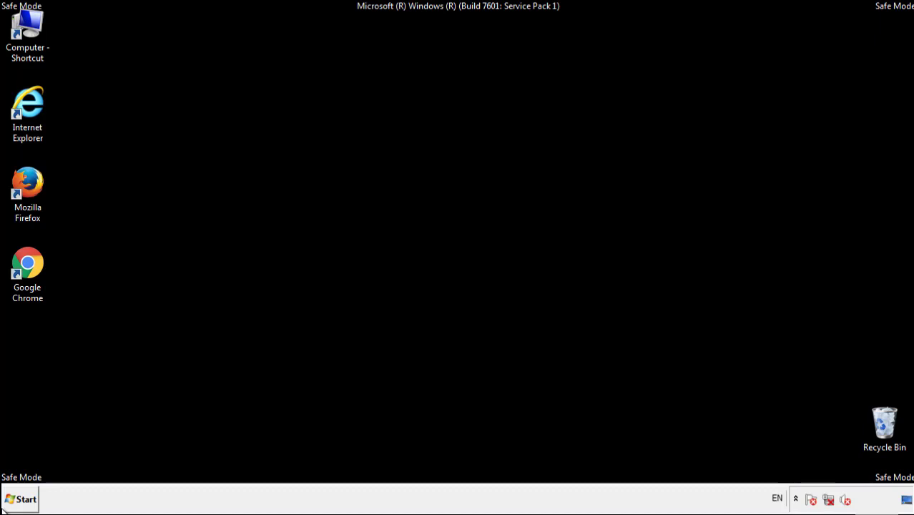
left_click(36, 178)
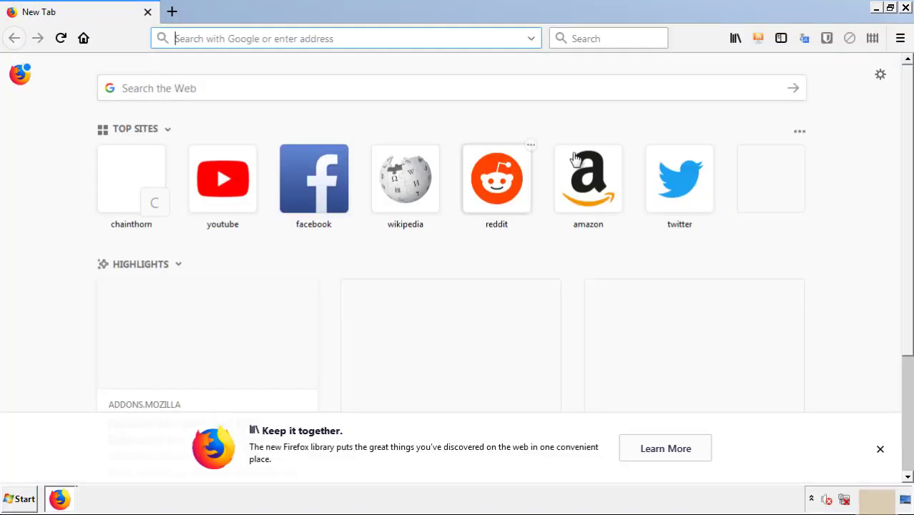
left_click(900, 38)
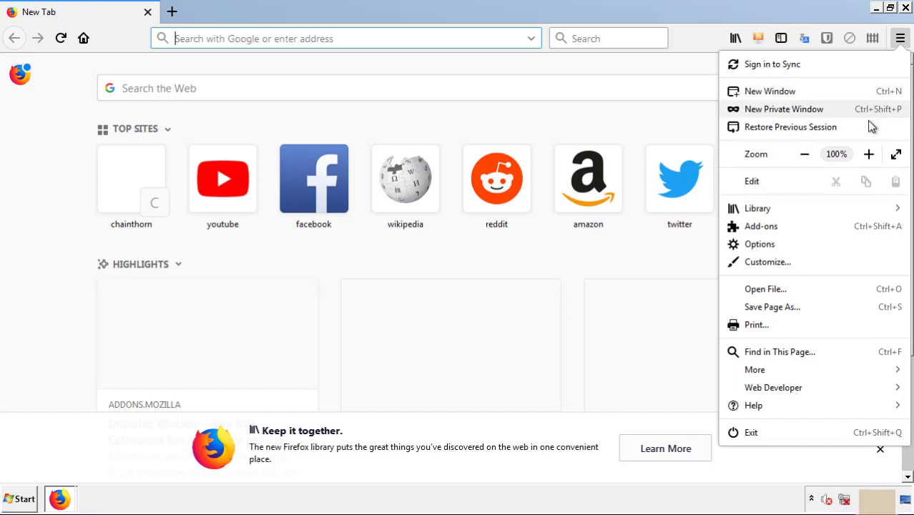
left_click(842, 230)
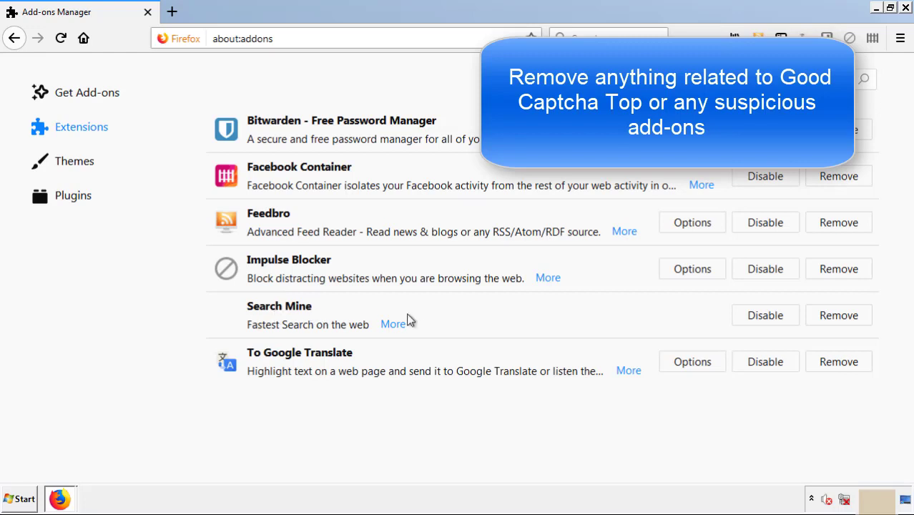
Step: Remove Search Mine in the Add-ons Manager, then close the Firefox window
left_click(833, 321)
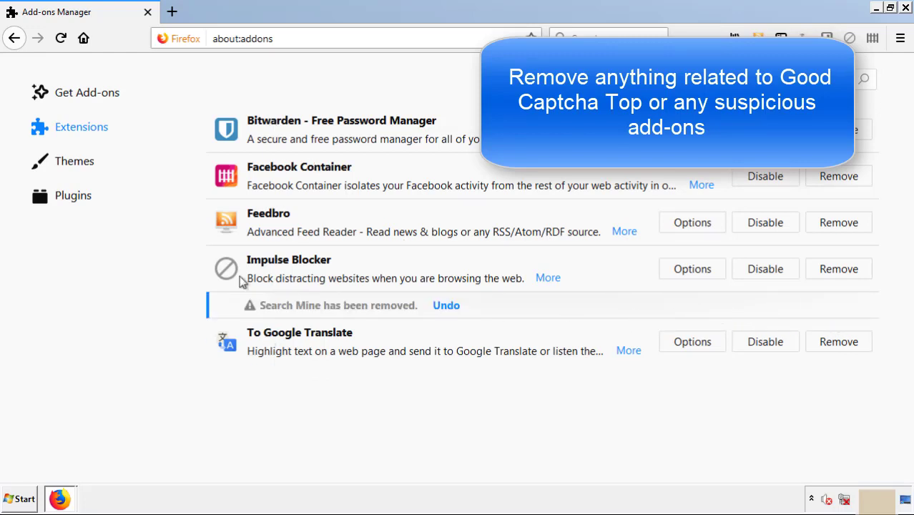
left_click(905, 8)
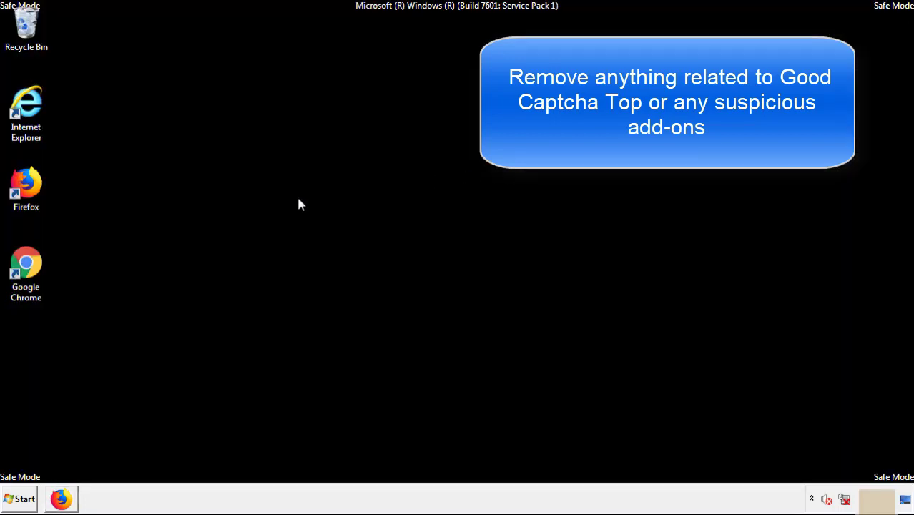
Step: Launch Google Chrome and go to its Extensions page via More tools
double_click(24, 279)
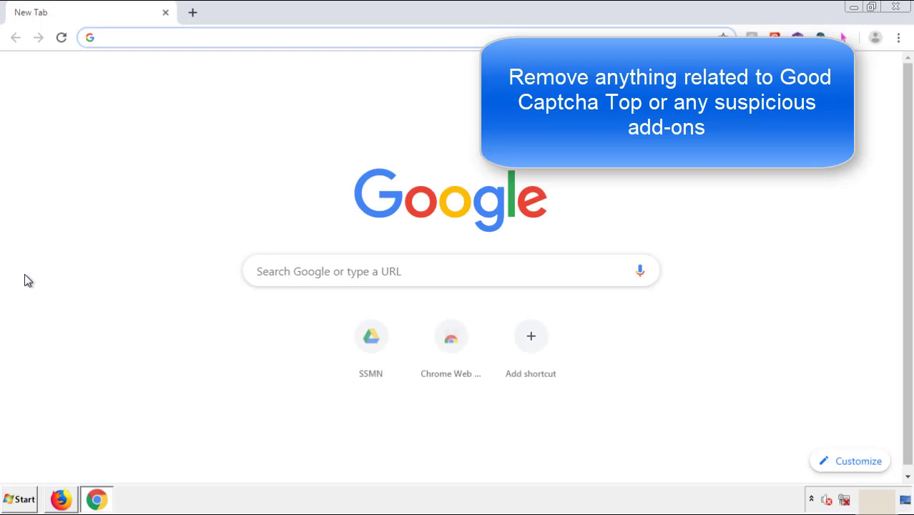
left_click(898, 37)
mouse_move(817, 249)
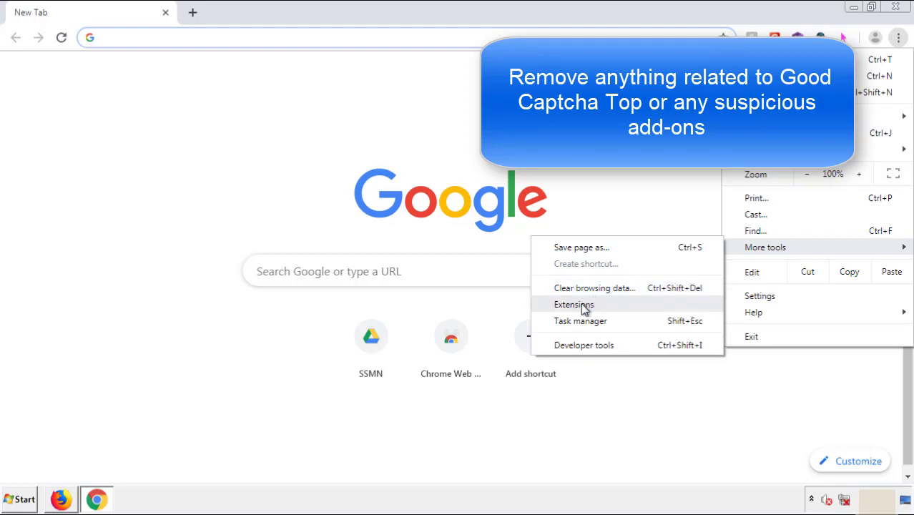
left_click(580, 304)
Step: Remove and confirm the Search Mine extension, then bring up the Start menu
scroll(259, 239, "down", 10)
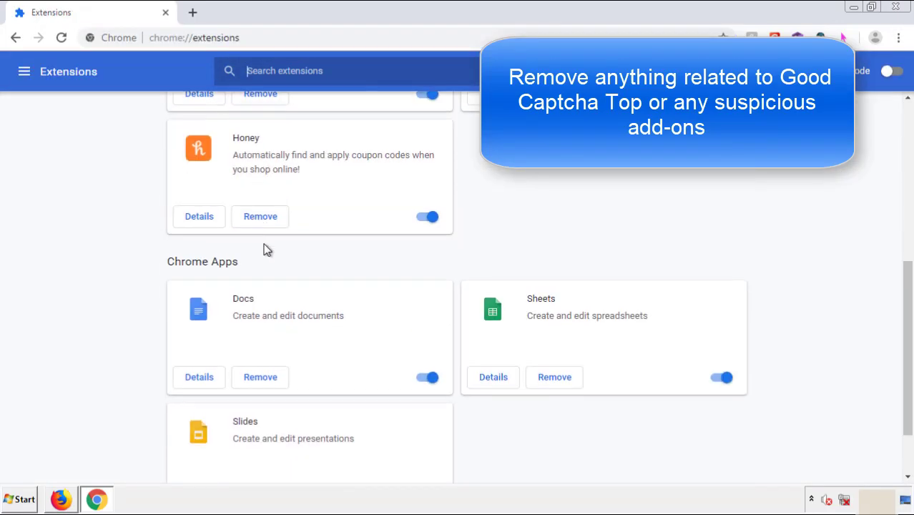
scroll(345, 259, "up", 10)
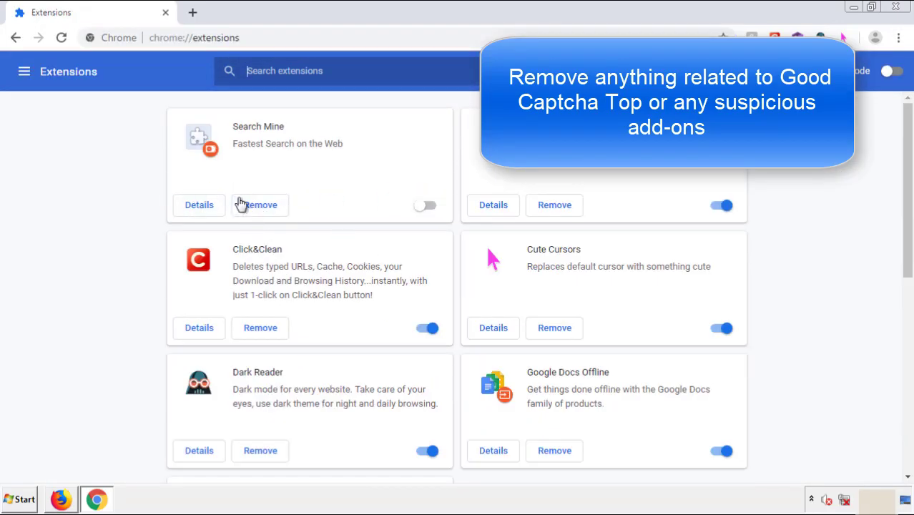
left_click(258, 207)
key("Return")
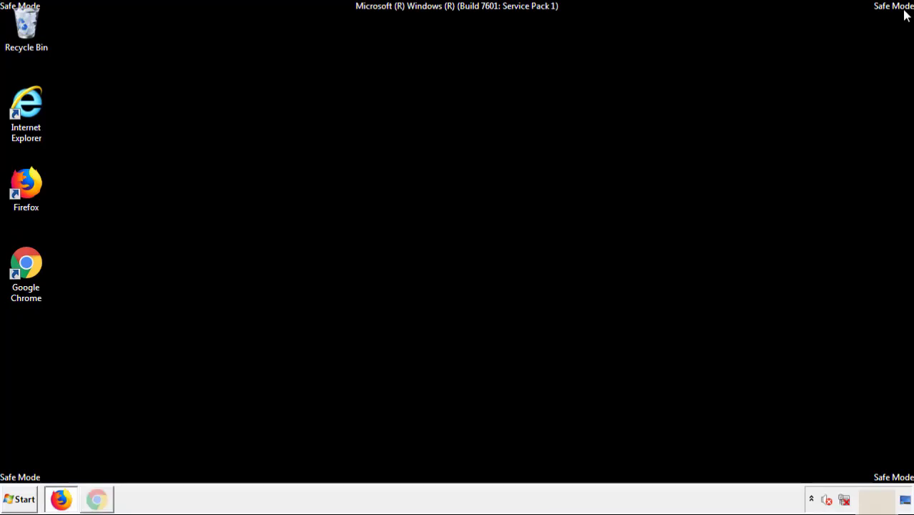
left_click(24, 500)
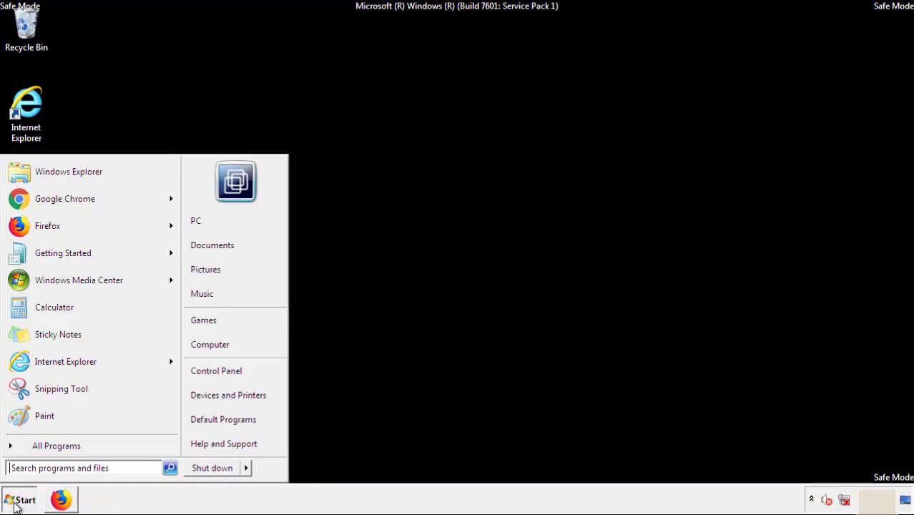